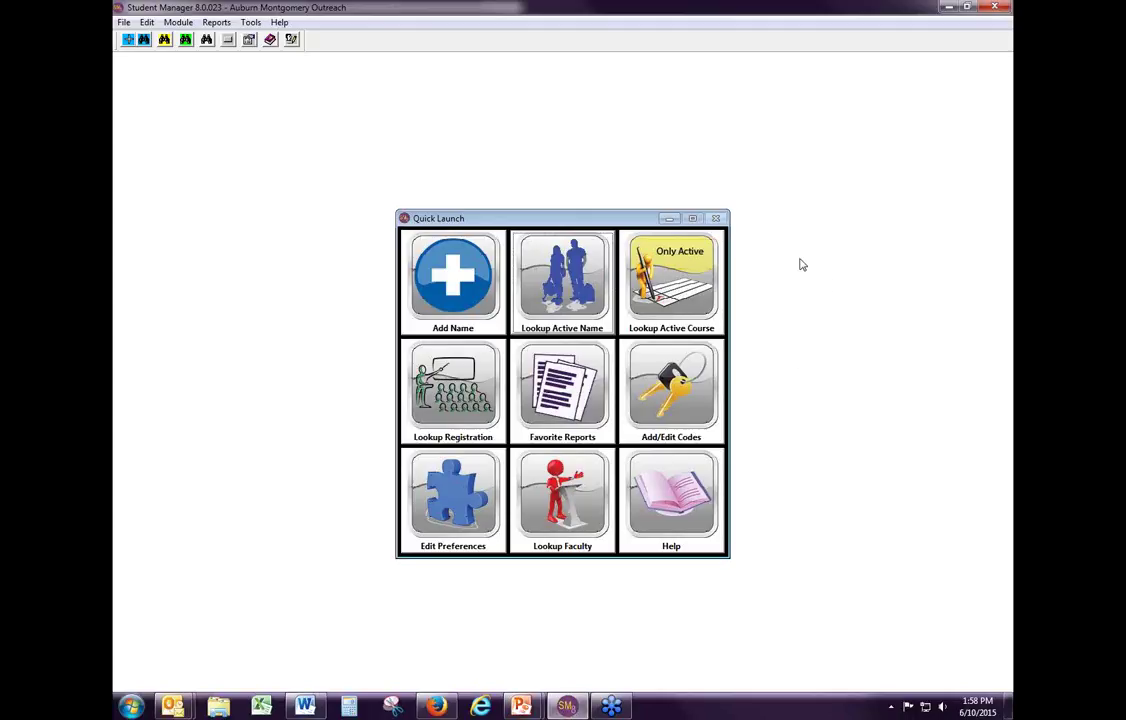
Open Lookup Active Course to list all 476 active course records
{"action": "left_click", "coordinate": [672, 283]}
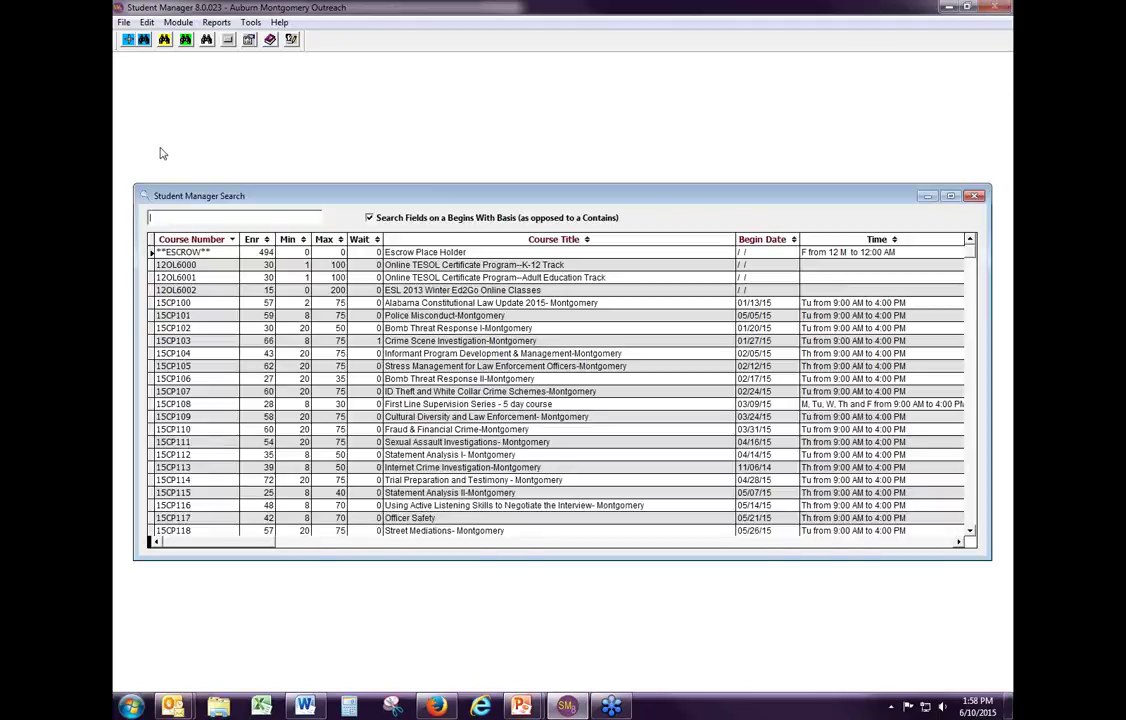
Search for 'social' and open the Social Networking Conference (15FCSOCMEDIA) course record
{"action": "type", "text": "social"}
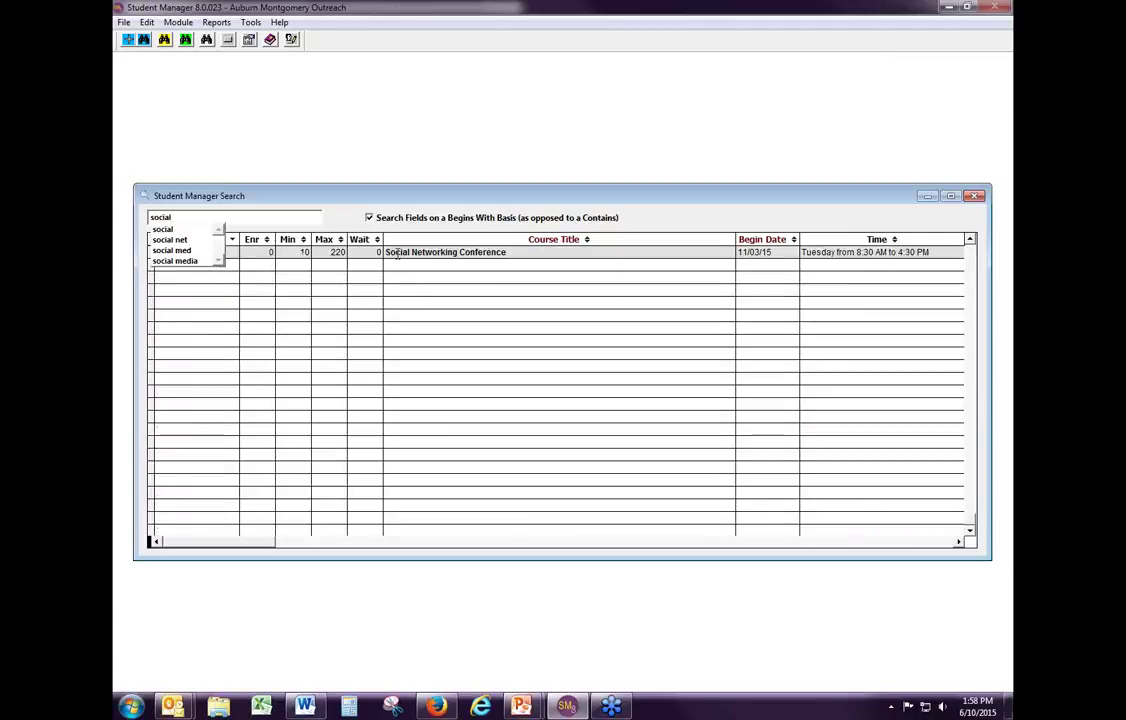
{"action": "double_click", "coordinate": [397, 253]}
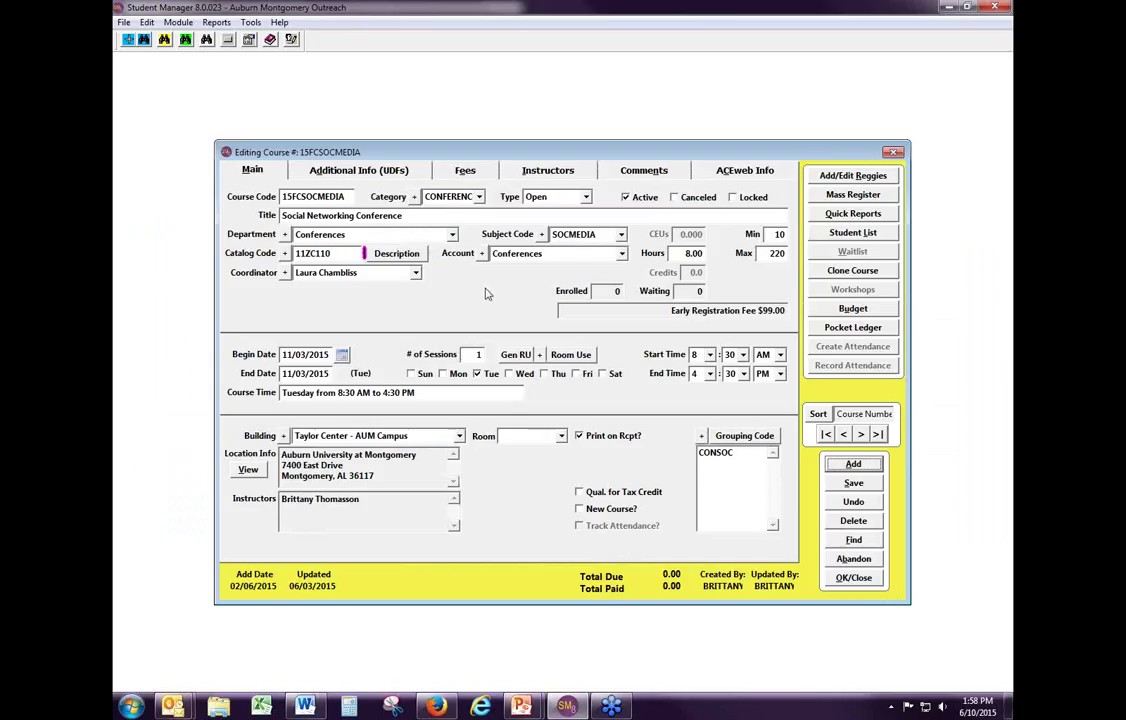
{"action": "left_click", "coordinate": [744, 172]}
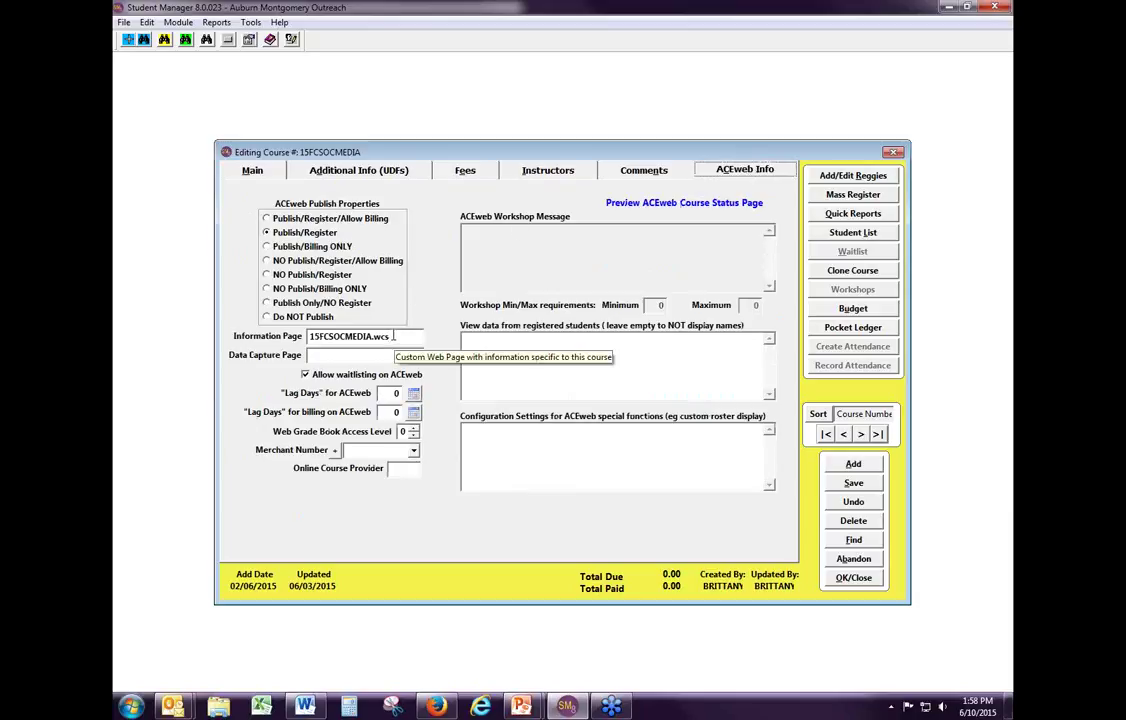
{"action": "left_click_drag", "start_coordinate": [393, 336], "coordinate": [310, 342]}
{"action": "left_click", "coordinate": [326, 337]}
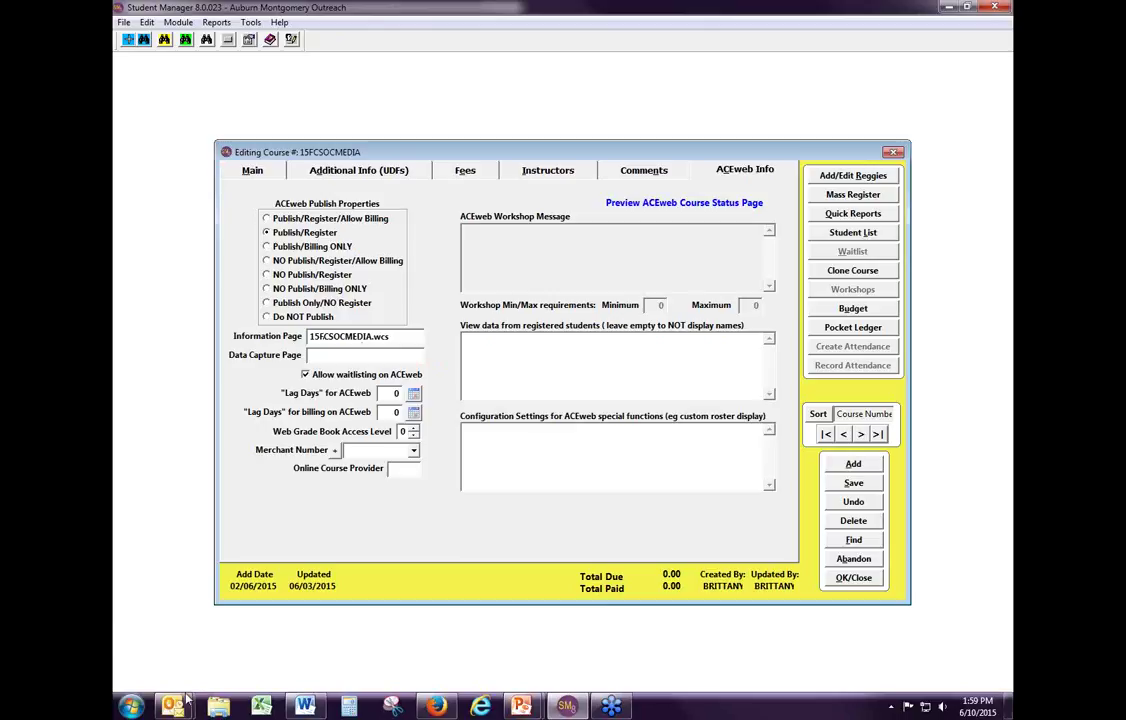
{"action": "mouse_move", "coordinate": [175, 705]}
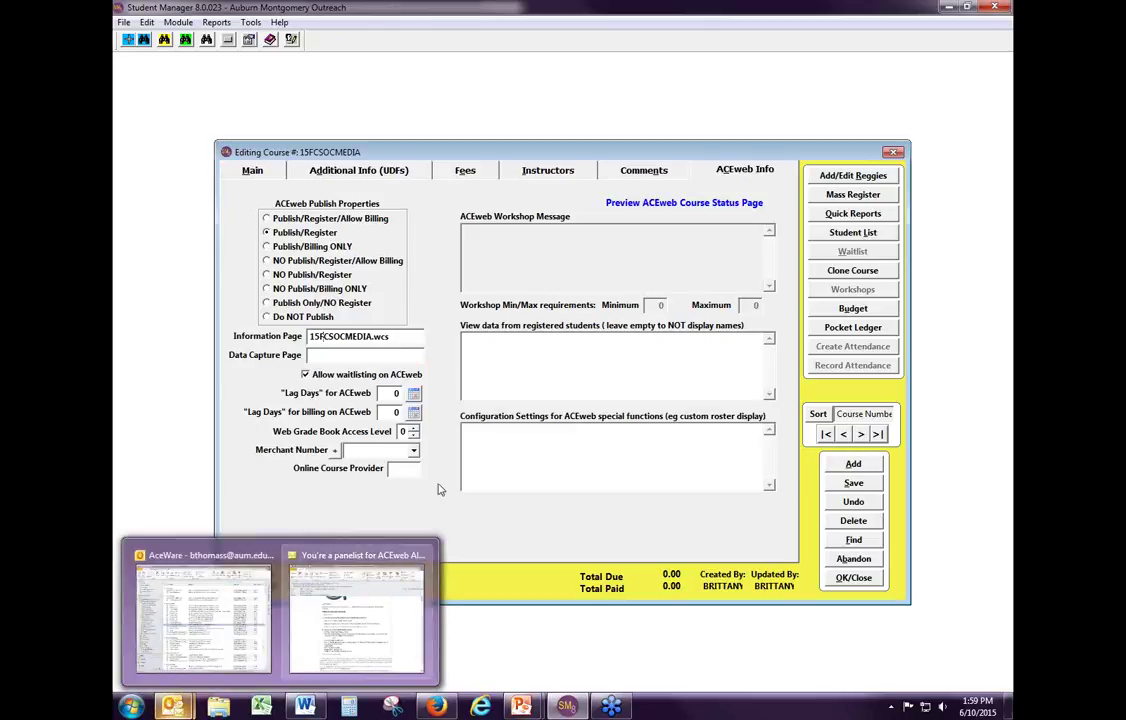
{"action": "left_click", "coordinate": [251, 172]}
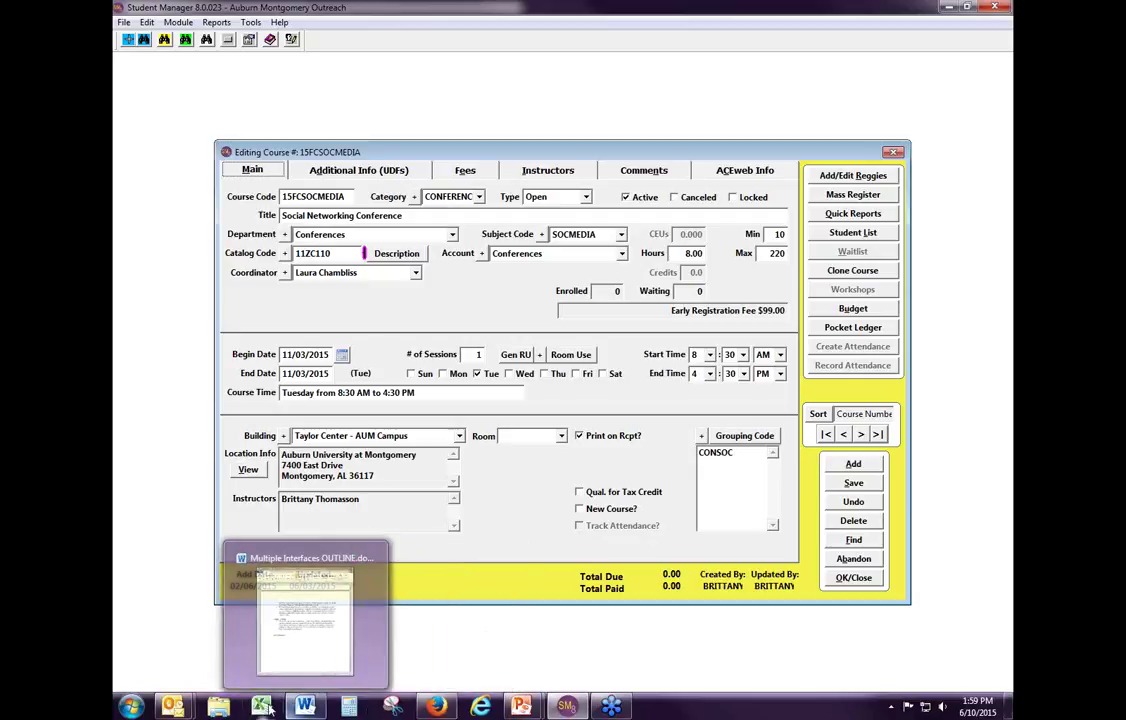
Locate 15FCSOCMEDIA.wcs under wwwroot$ (Z:) WConnect\ace\Custom, then close Explorer
{"action": "left_click", "coordinate": [218, 708]}
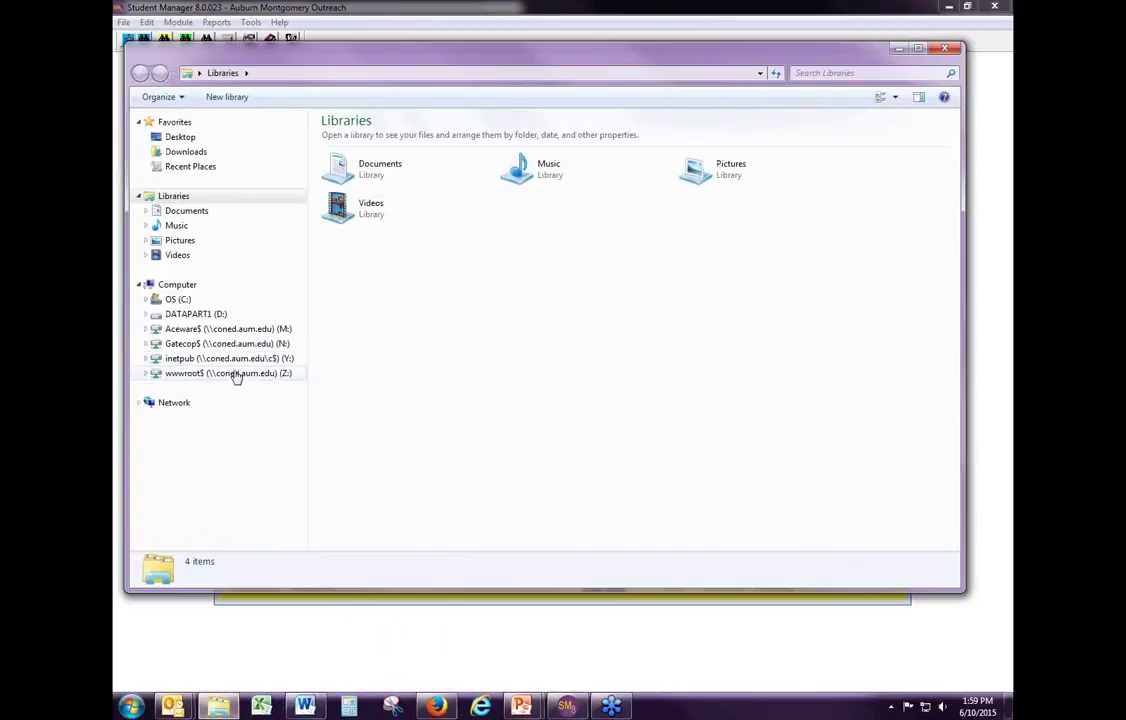
{"action": "left_click", "coordinate": [235, 373]}
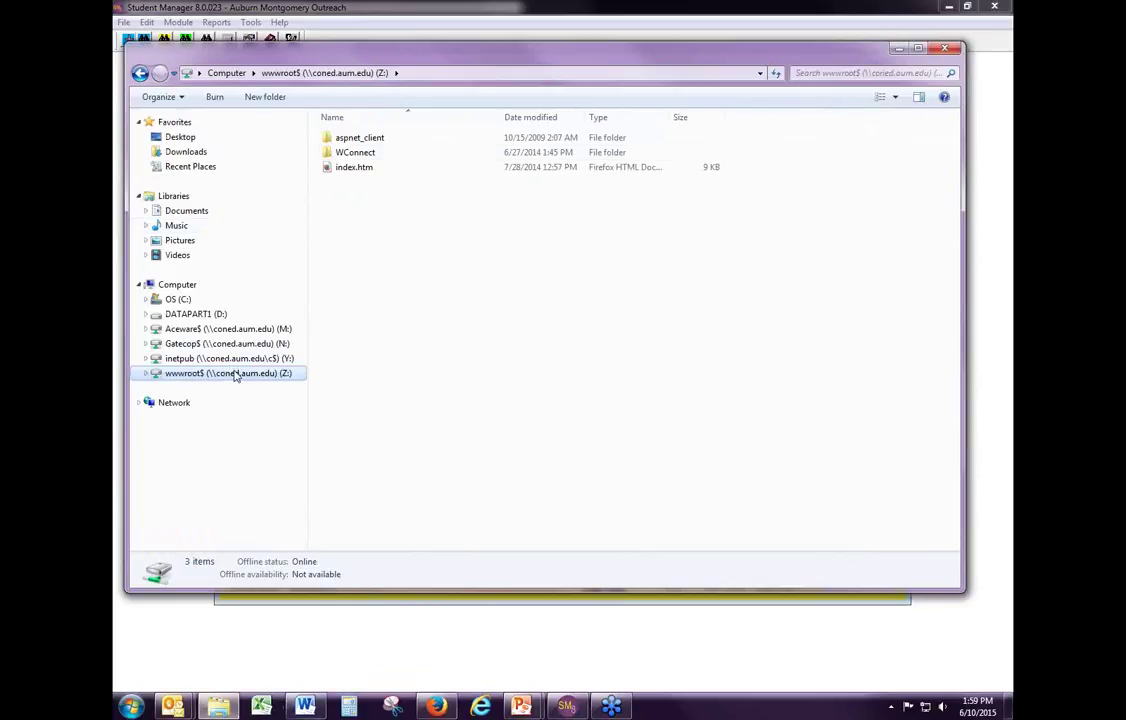
{"action": "left_click", "coordinate": [354, 155]}
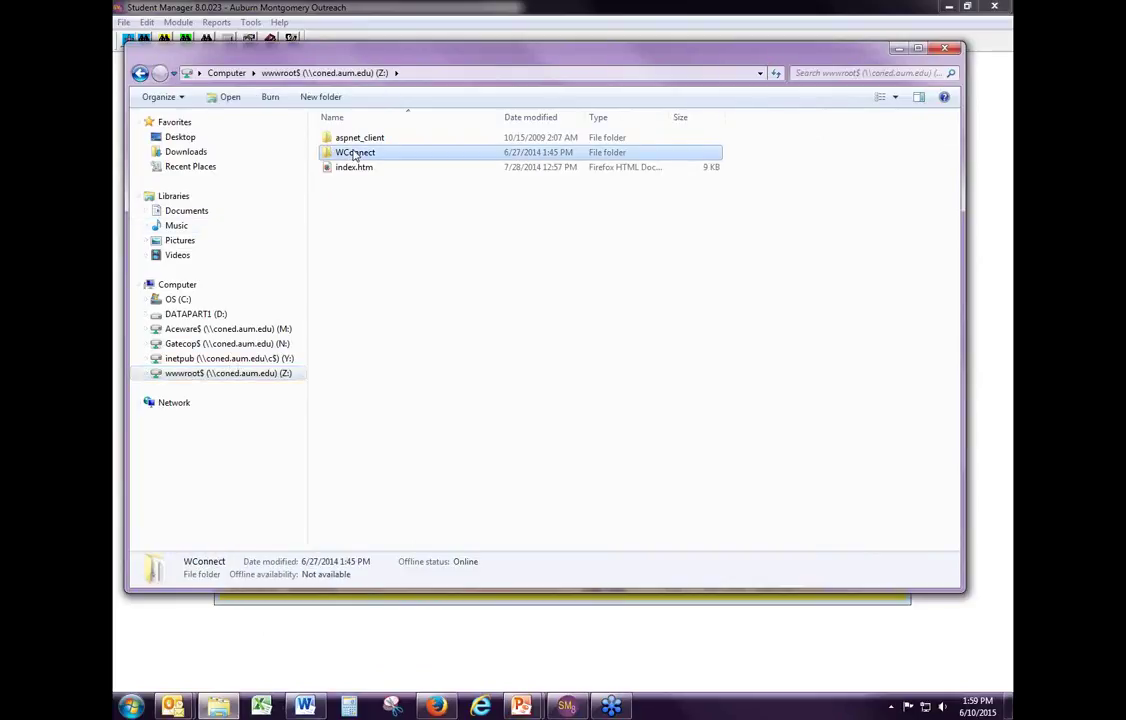
{"action": "left_click", "coordinate": [354, 155]}
{"action": "key", "text": "Escape"}
{"action": "double_click", "coordinate": [369, 156]}
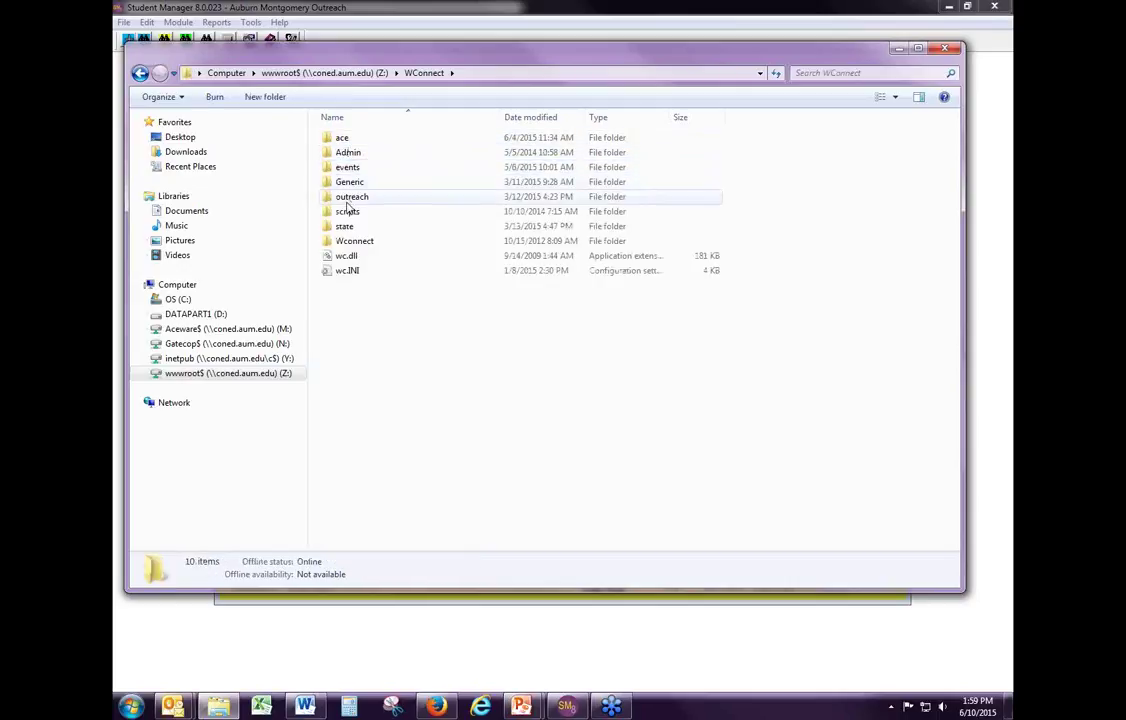
{"action": "double_click", "coordinate": [345, 139]}
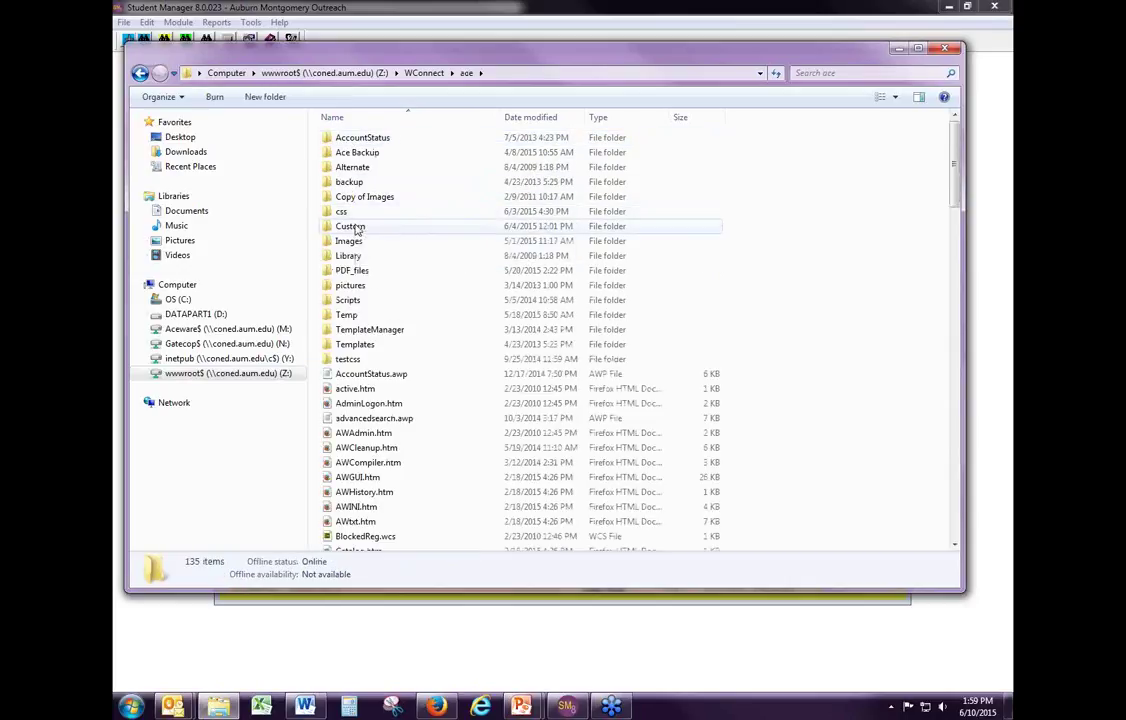
{"action": "double_click", "coordinate": [357, 227]}
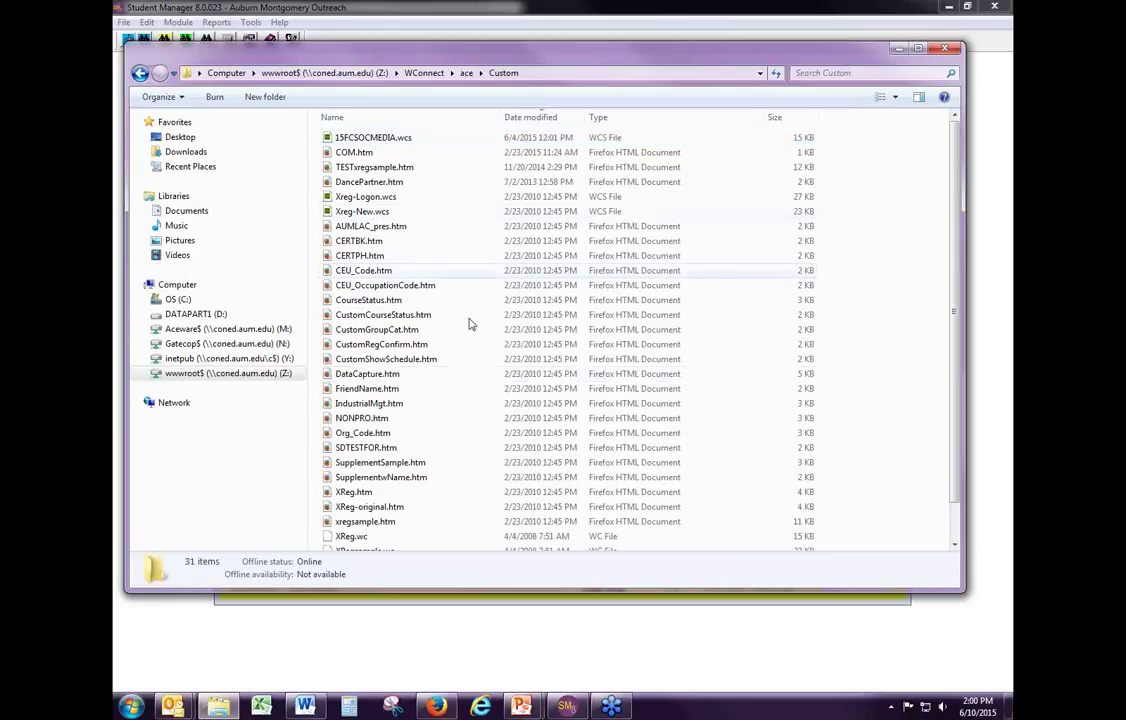
{"action": "key", "text": "alt+Tab"}
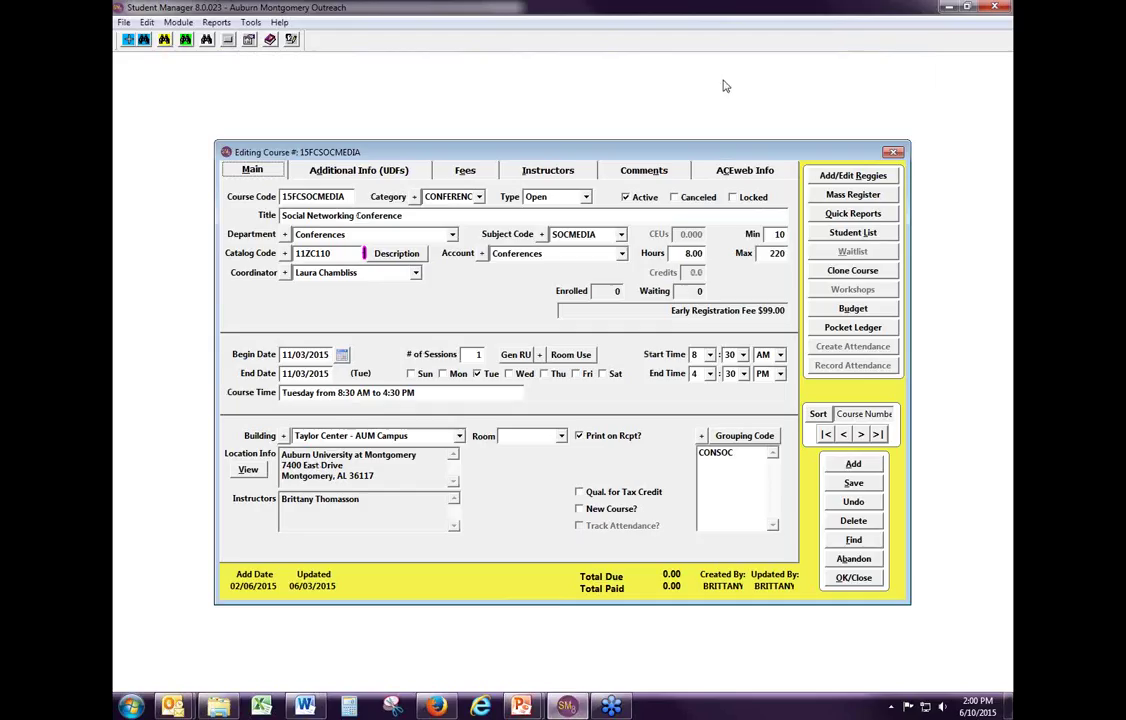
Check the course's ACEweb Info settings, then view its registration page in Firefox
{"action": "left_click", "coordinate": [744, 170]}
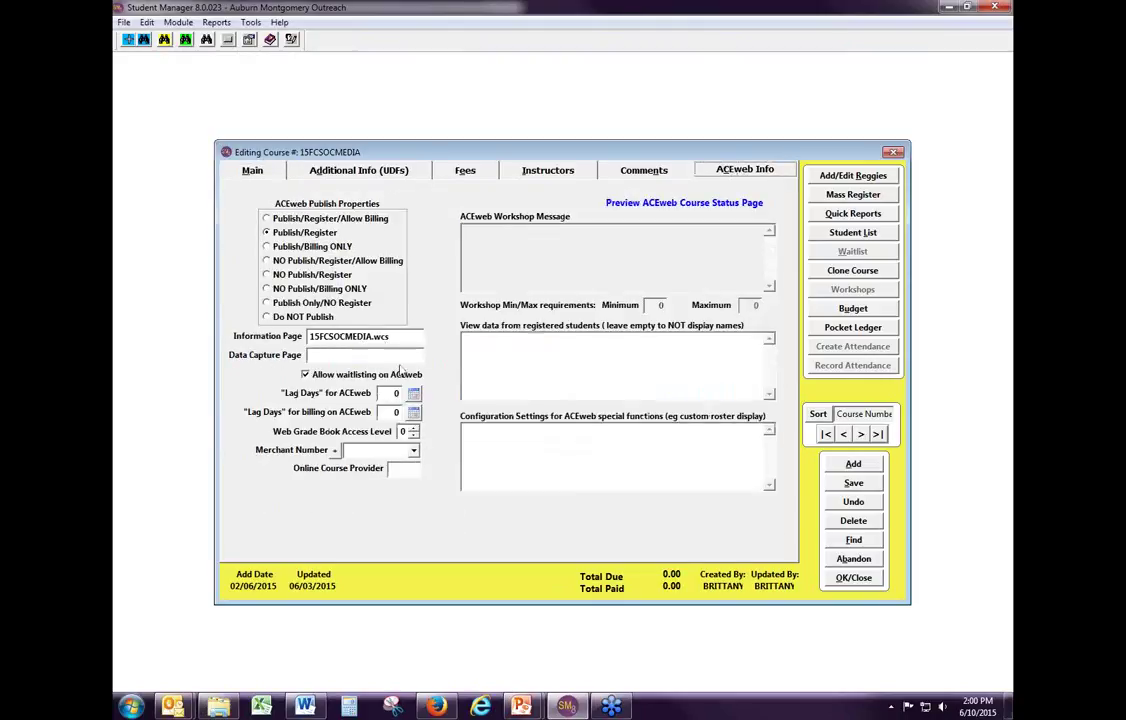
{"action": "left_click", "coordinate": [437, 706]}
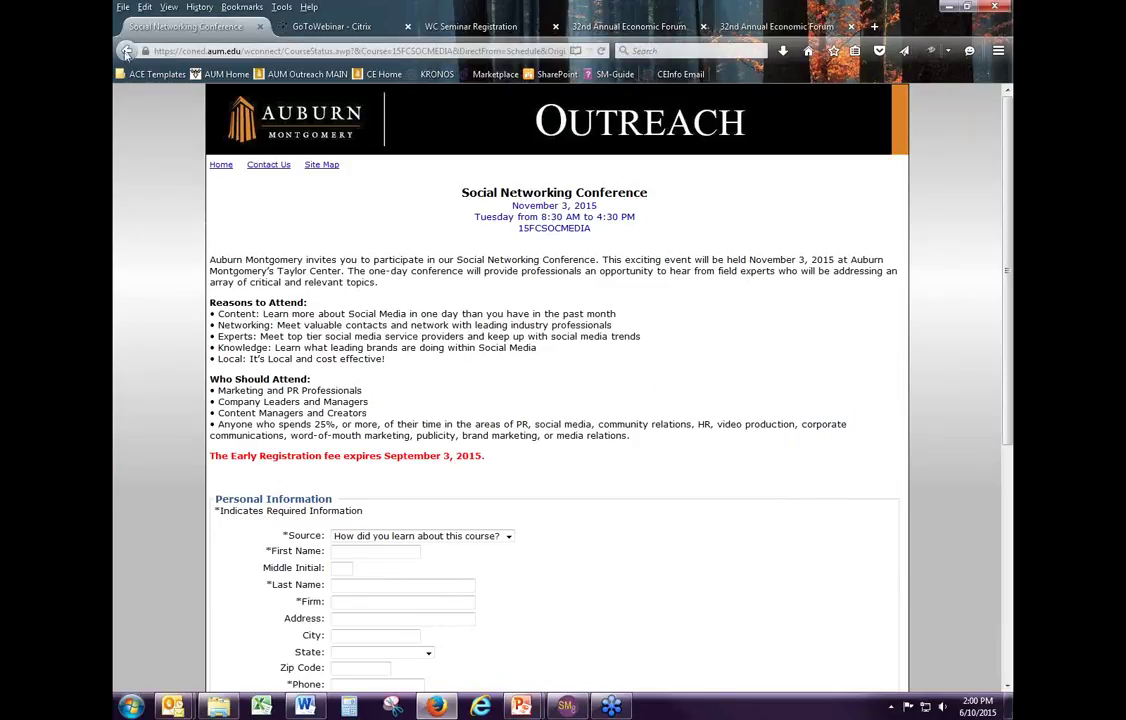
Return to the Conferences course schedule and follow My History to the ACEweb log-on page
{"action": "left_click", "coordinate": [126, 50]}
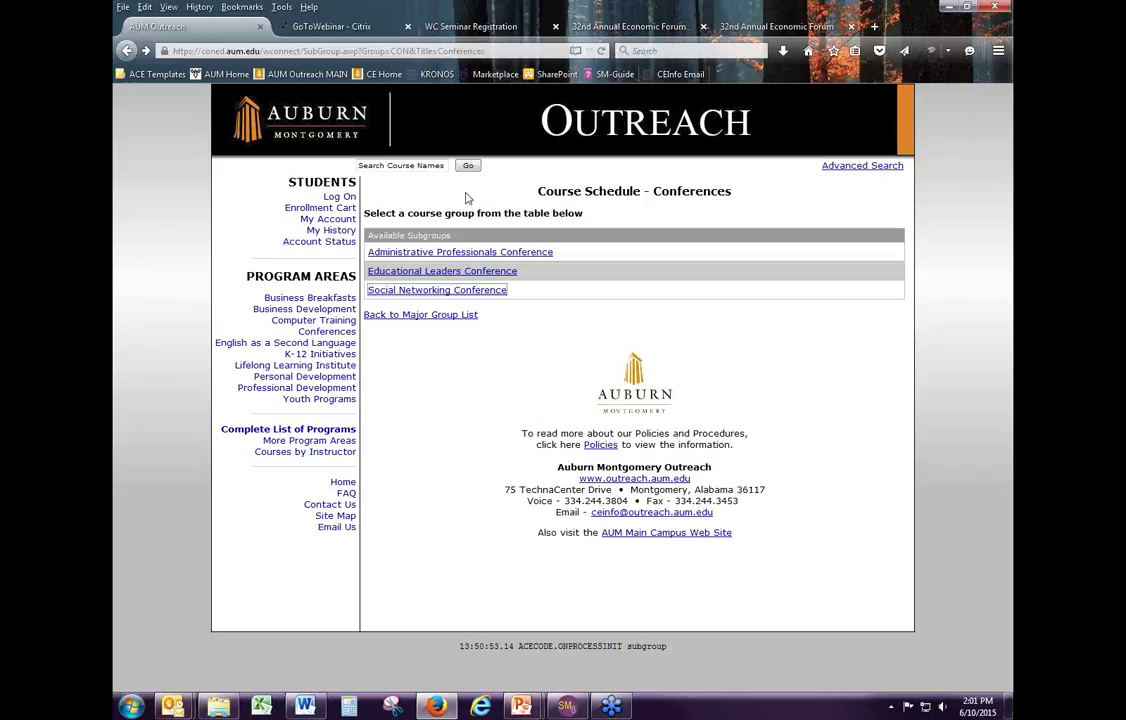
{"action": "left_click", "coordinate": [332, 231]}
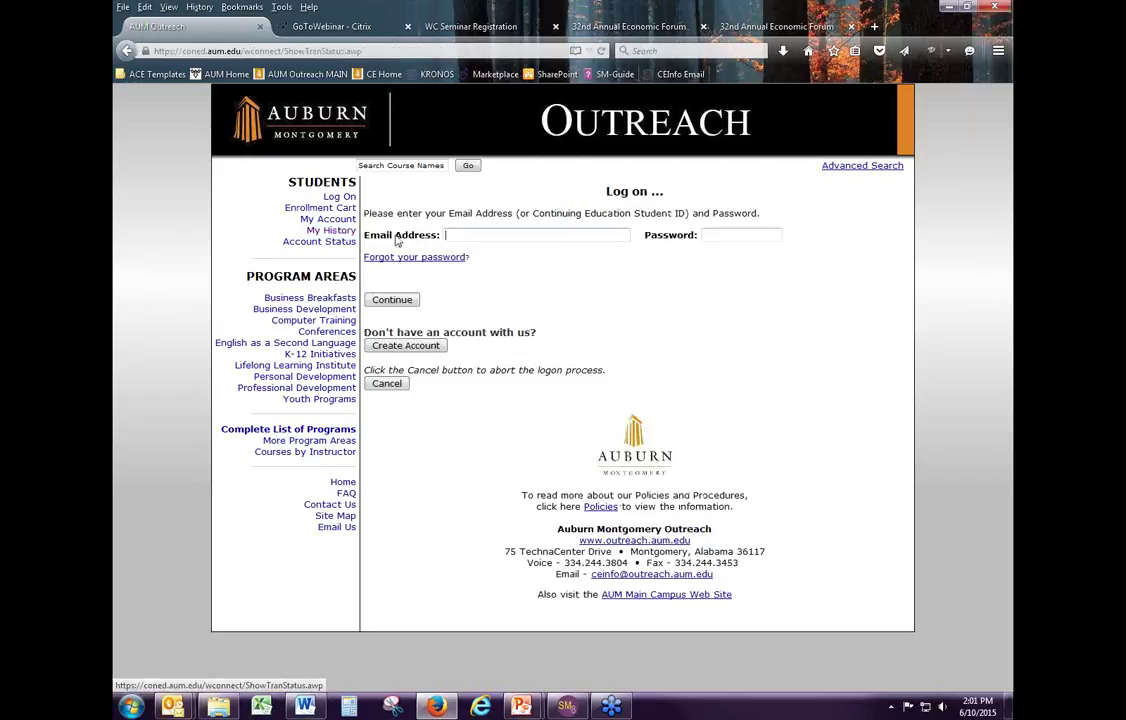
Start the email address log-on, then choose to create a new student account
{"action": "left_click", "coordinate": [482, 235]}
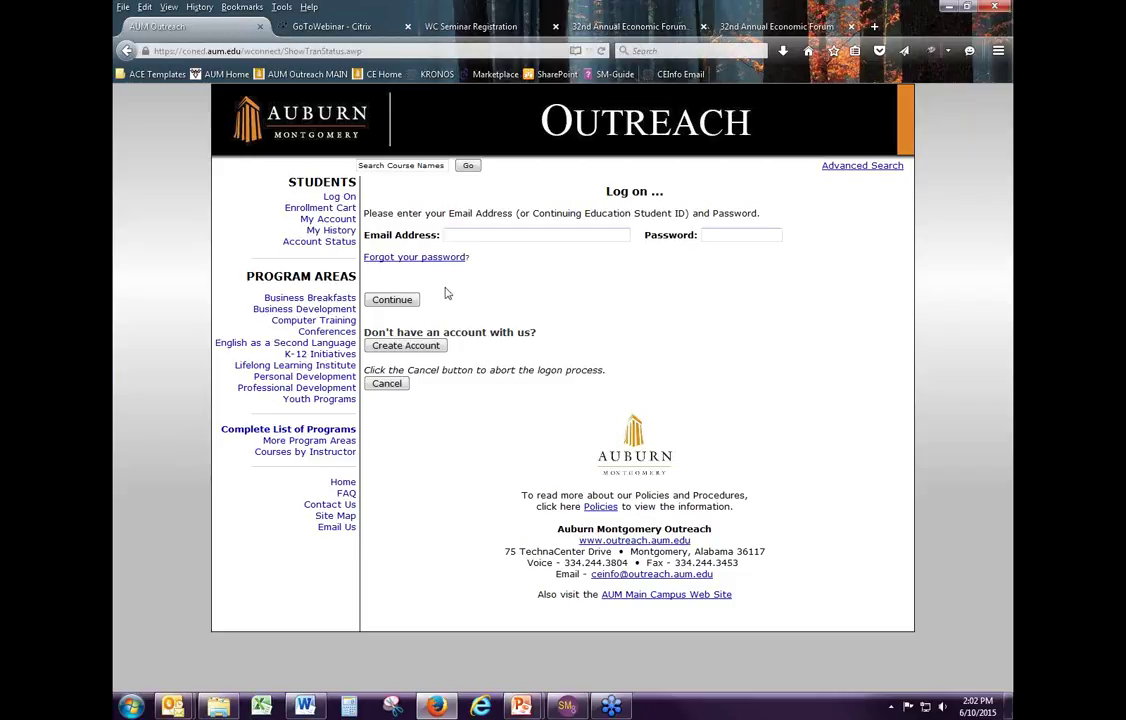
{"action": "left_click", "coordinate": [406, 346]}
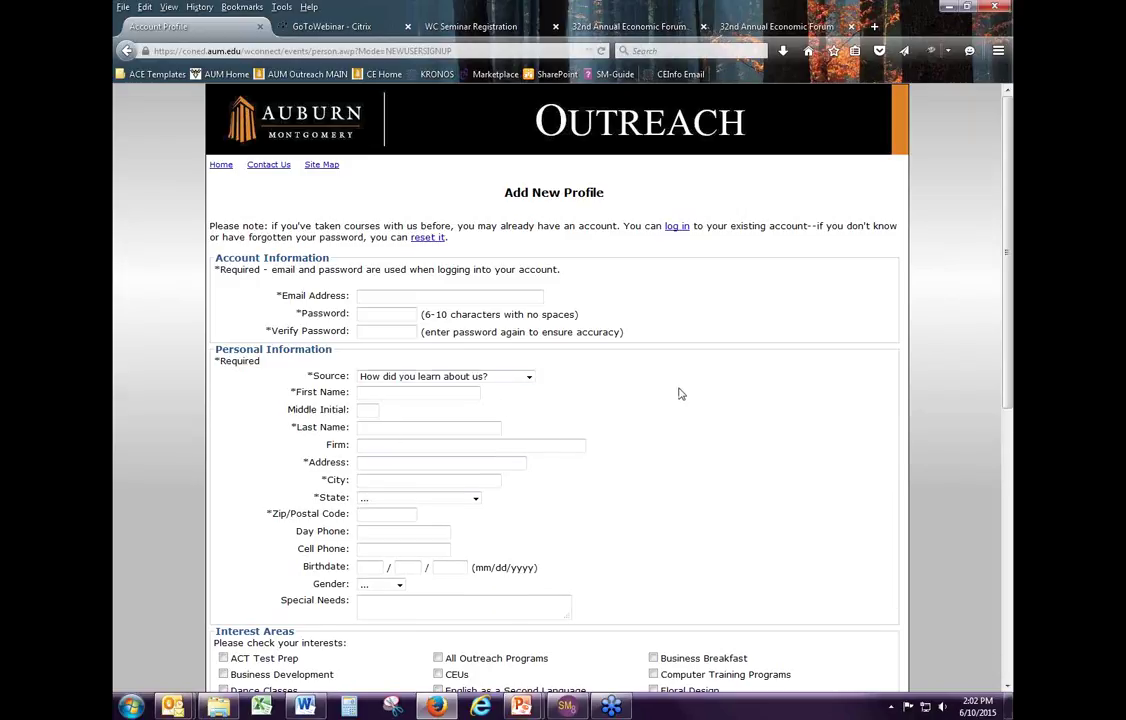
Scroll through the empty Add New Profile form, then return to the Student Manager course record
{"action": "scroll", "coordinate": [679, 394], "scroll_direction": "down", "scroll_amount": 1}
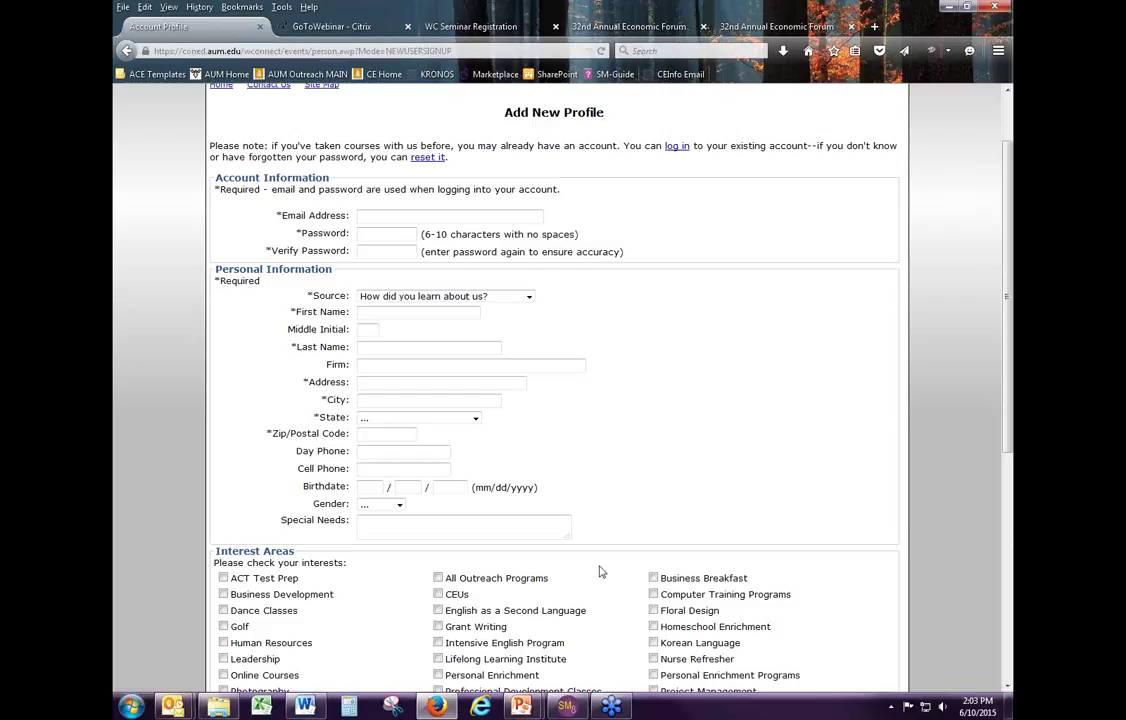
{"action": "left_click", "coordinate": [567, 709]}
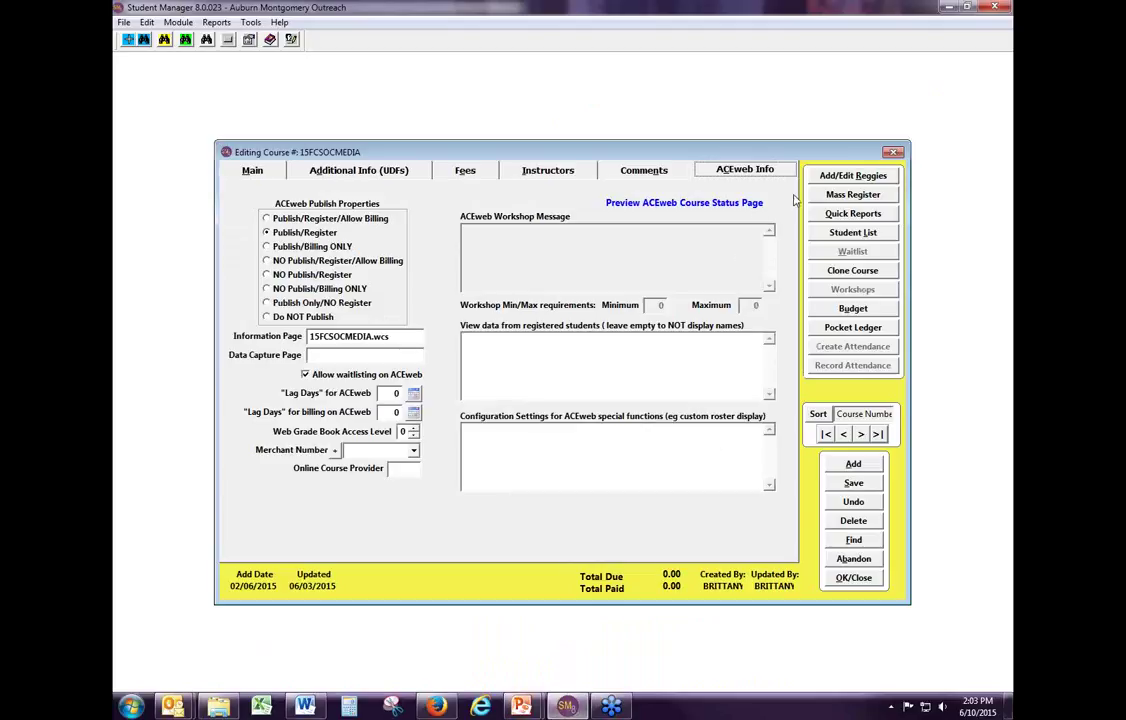
Open the course's registrations, showing a test student's canceled online registration
{"action": "left_click", "coordinate": [853, 177]}
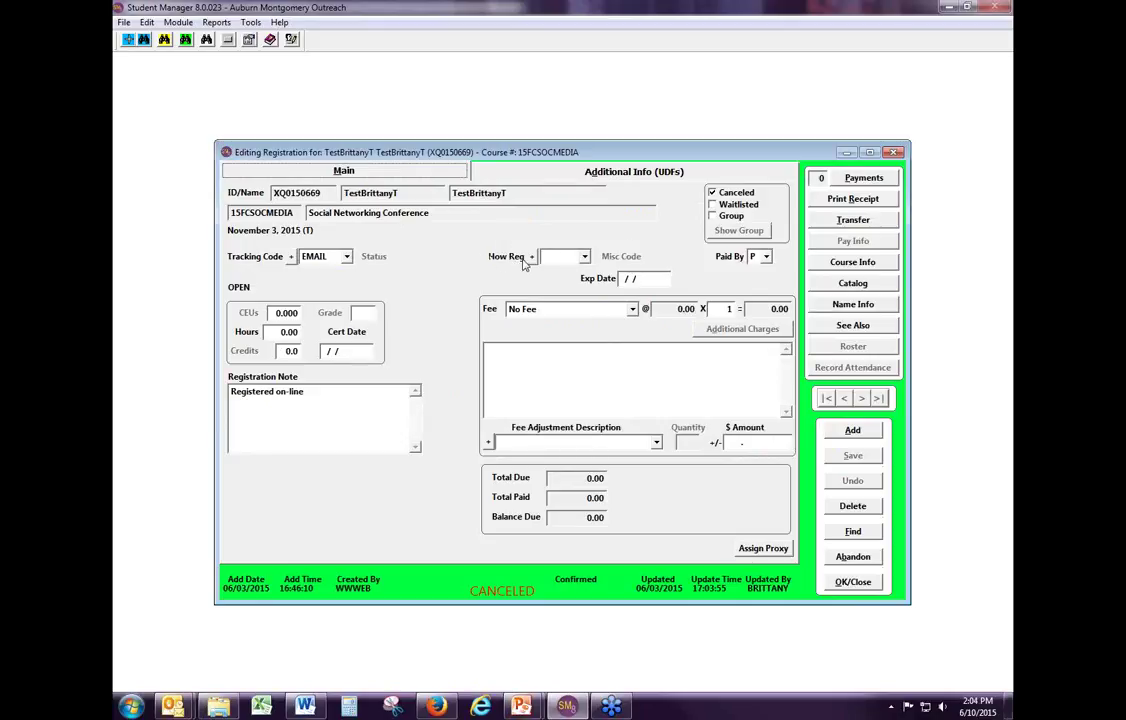
Set How Reg to CALL and review the 'Registered on-line' registration note
{"action": "left_click", "coordinate": [585, 257]}
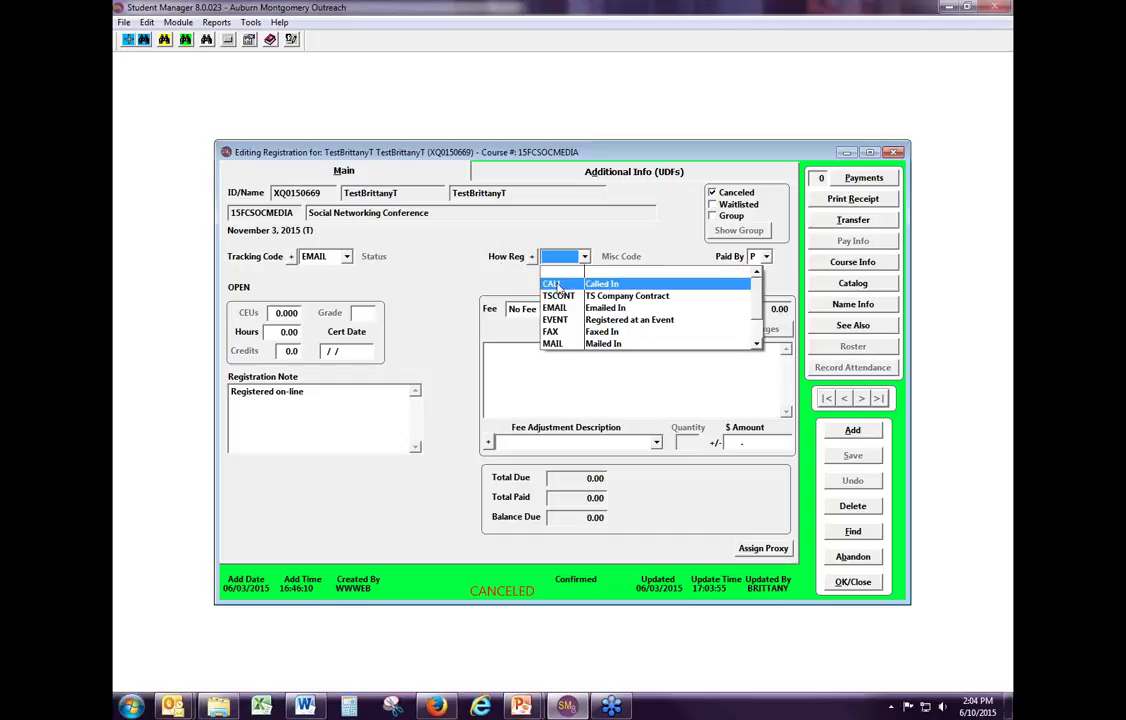
{"action": "left_click", "coordinate": [557, 285]}
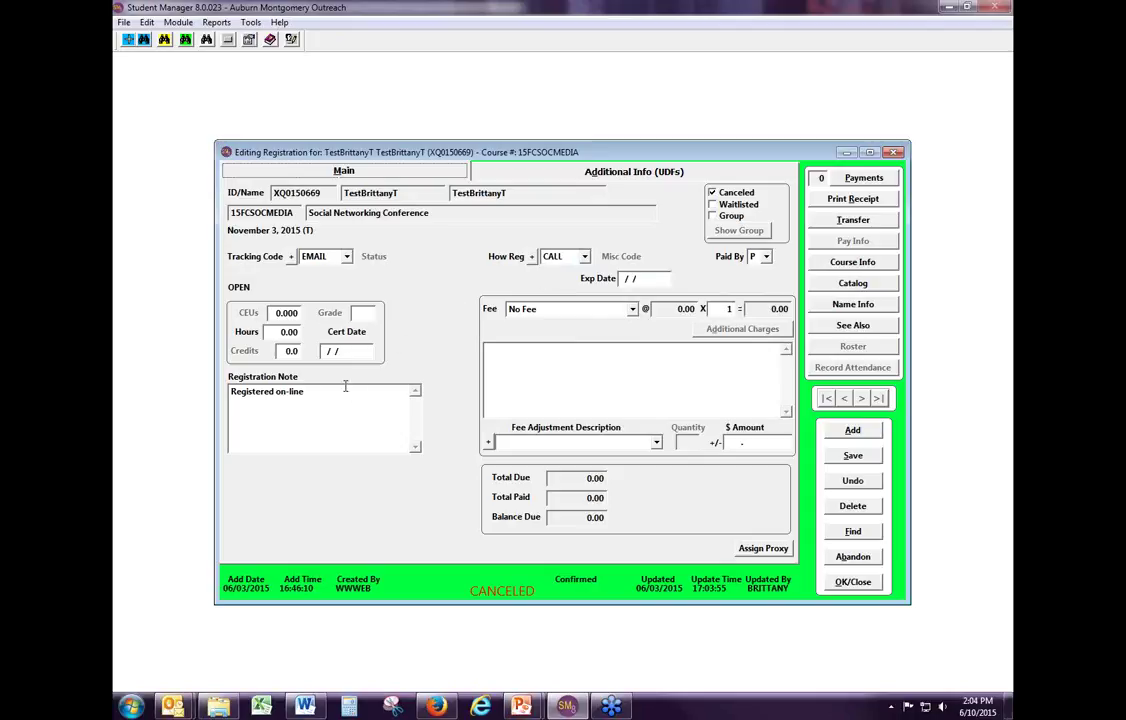
{"action": "left_click", "coordinate": [311, 392]}
{"action": "left_click_drag", "start_coordinate": [311, 392], "coordinate": [223, 396]}
{"action": "left_click", "coordinate": [322, 395]}
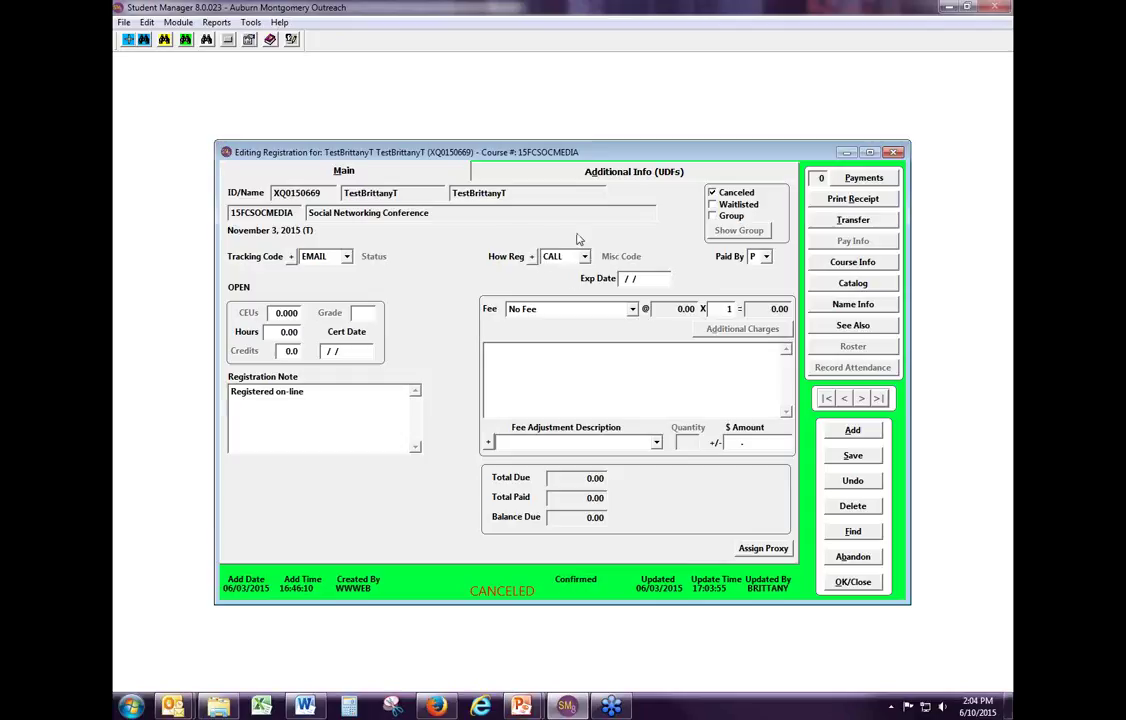
{"action": "left_click", "coordinate": [550, 262]}
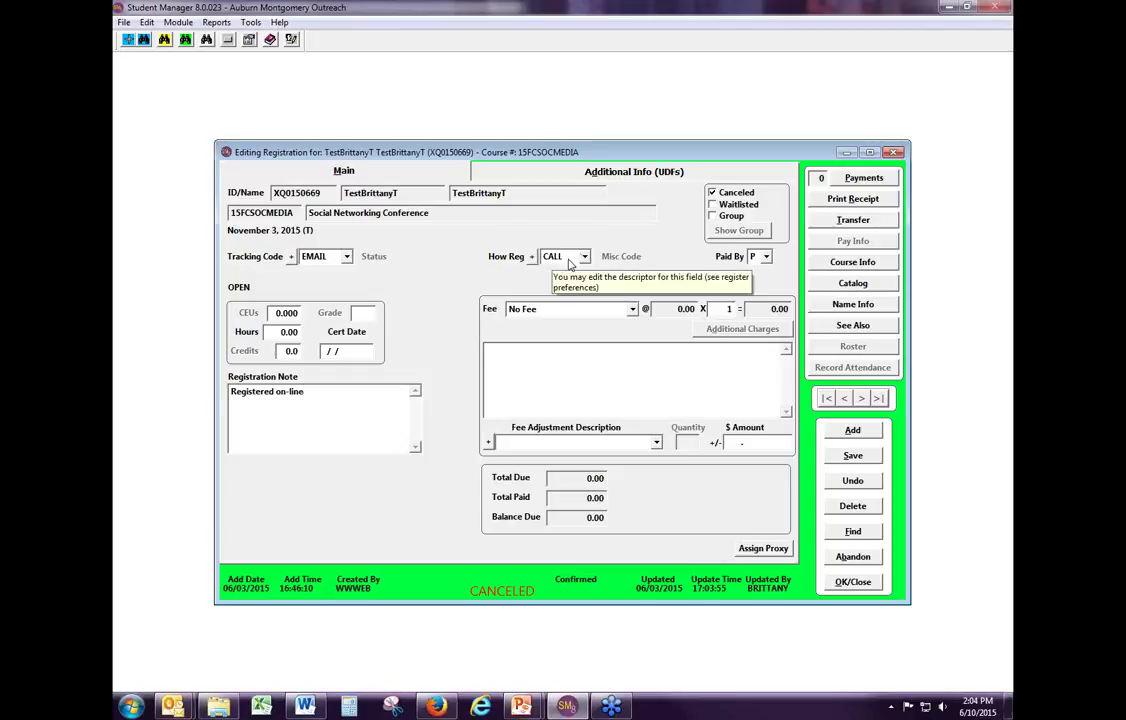
{"action": "left_click", "coordinate": [571, 262]}
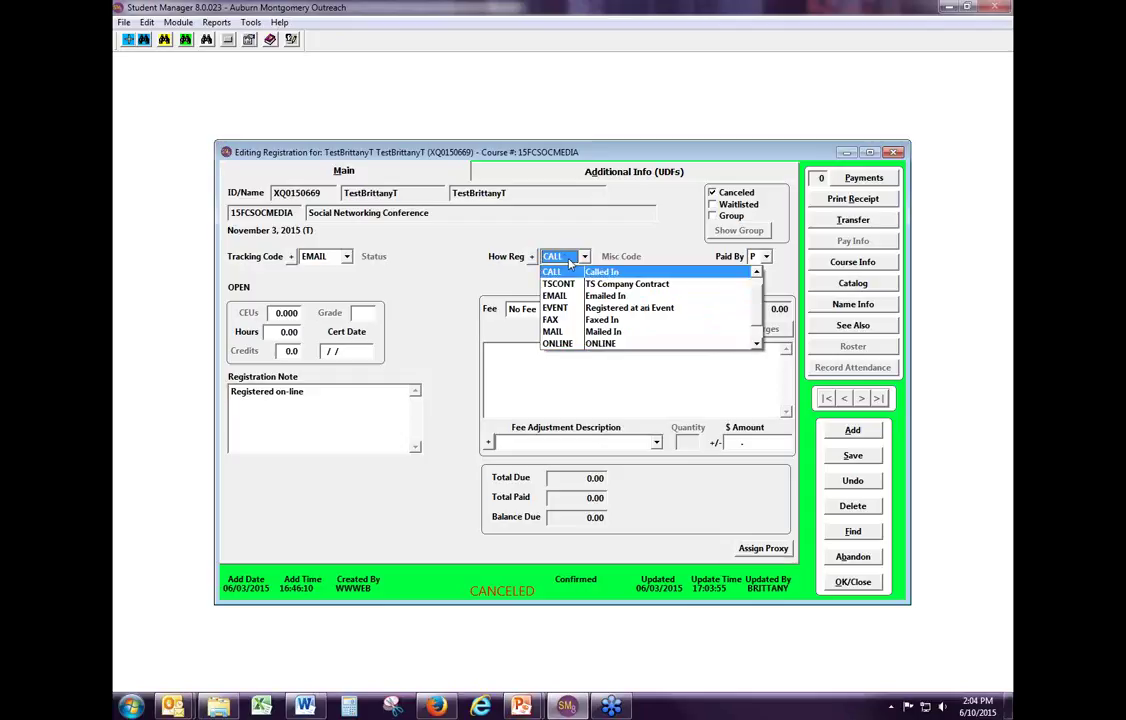
{"action": "left_click", "coordinate": [562, 271]}
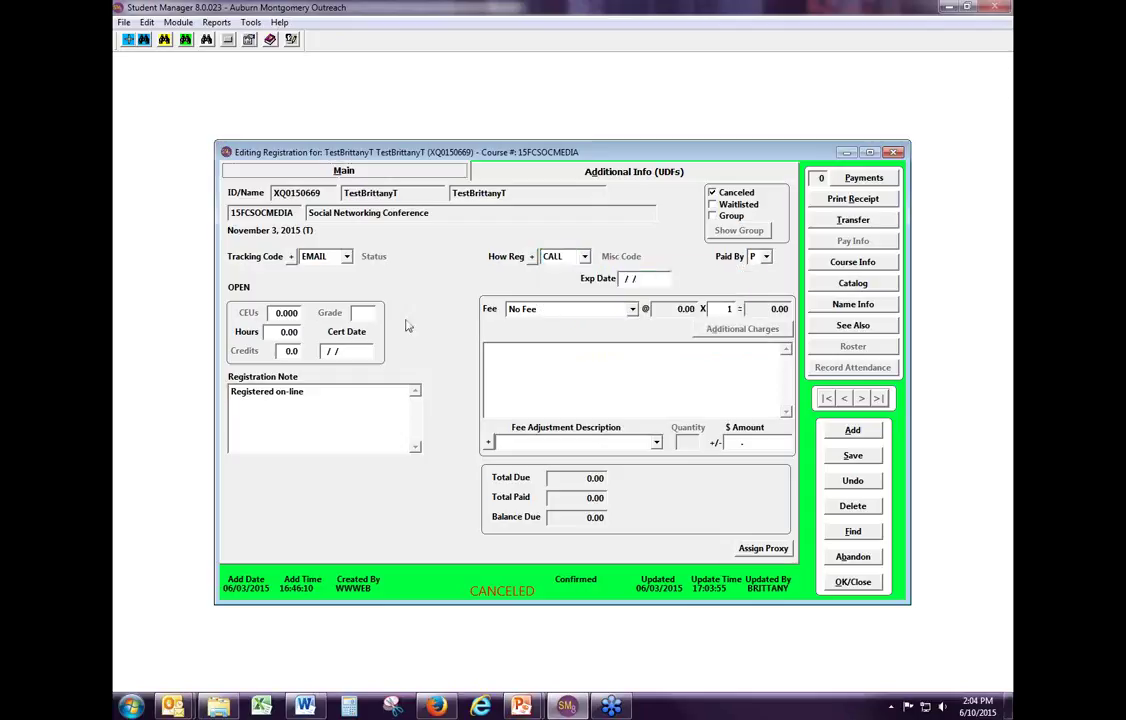
{"action": "left_click", "coordinate": [321, 396]}
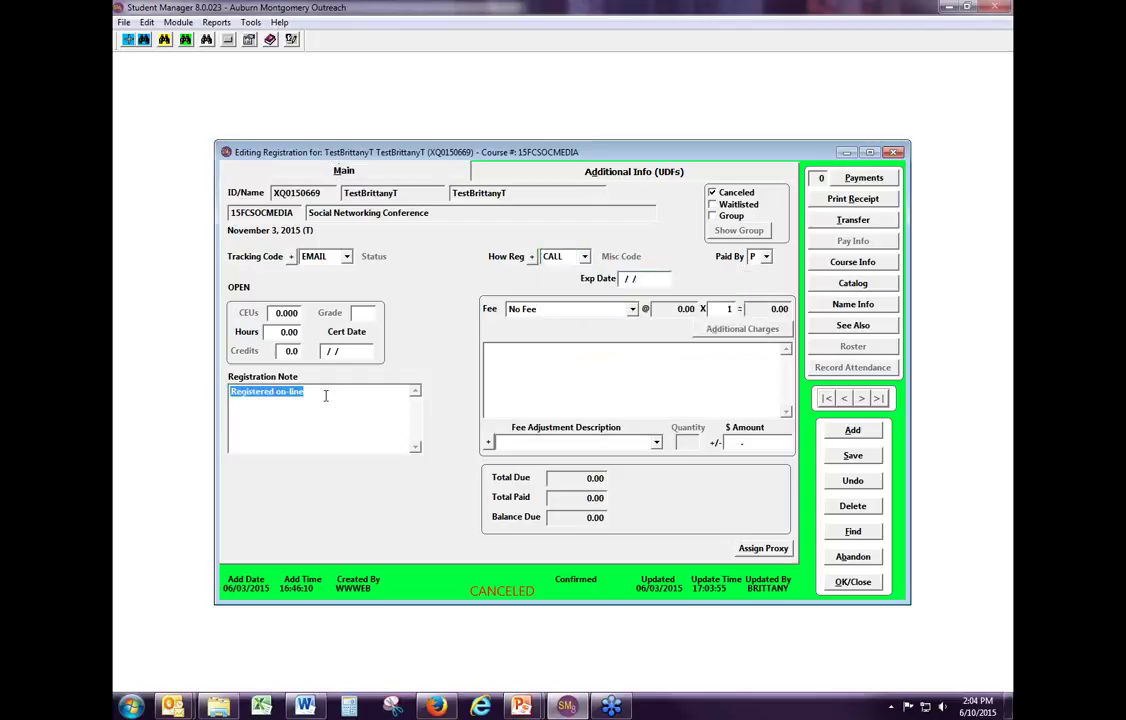
{"action": "key", "text": "Tab"}
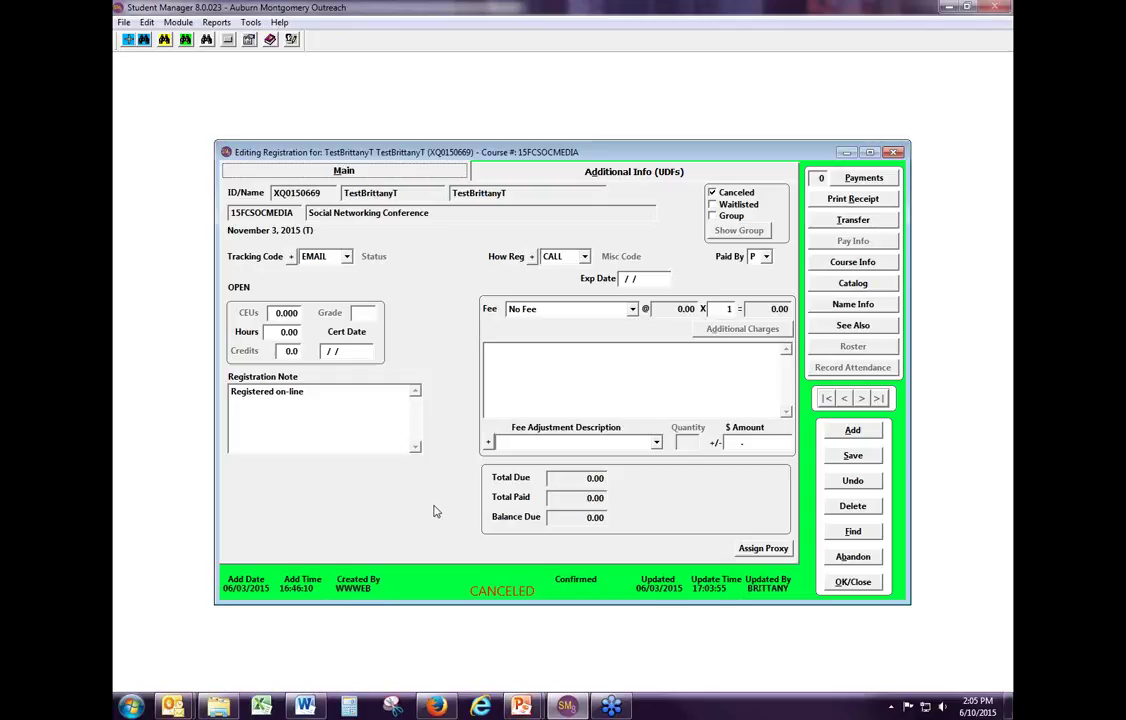
Minimize Student Manager, Firefox and Explorer to reveal the 'Any Questions??' slide
{"action": "left_click", "coordinate": [947, 10]}
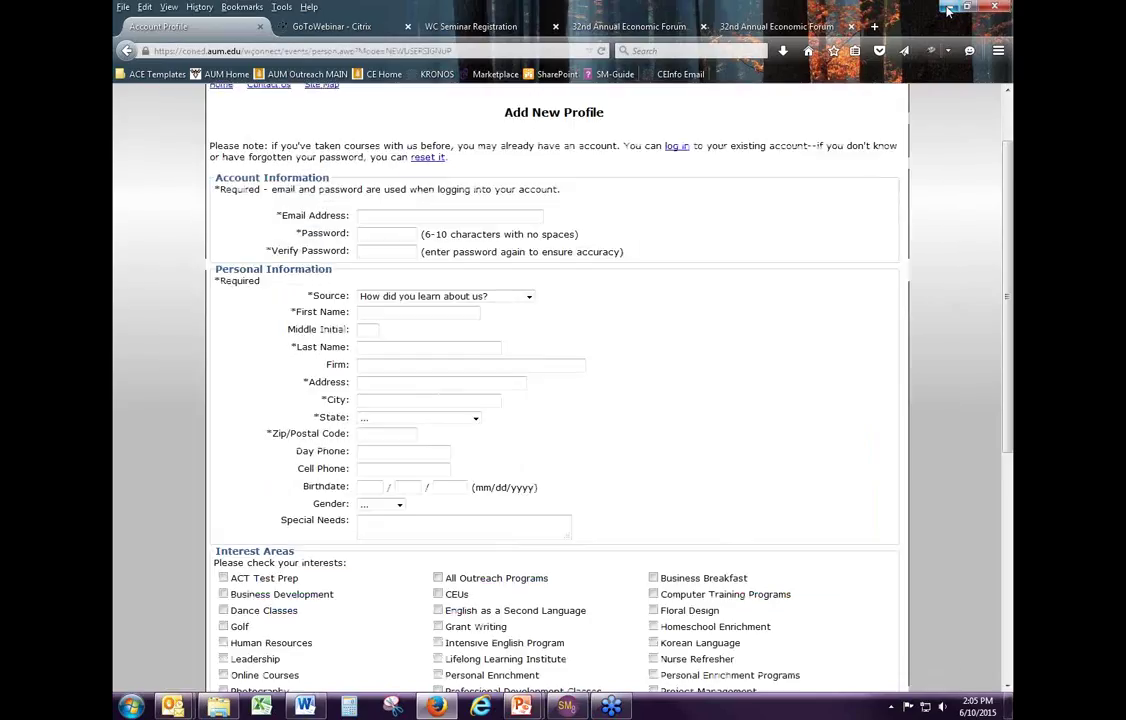
{"action": "left_click", "coordinate": [947, 8]}
{"action": "left_click", "coordinate": [898, 50]}
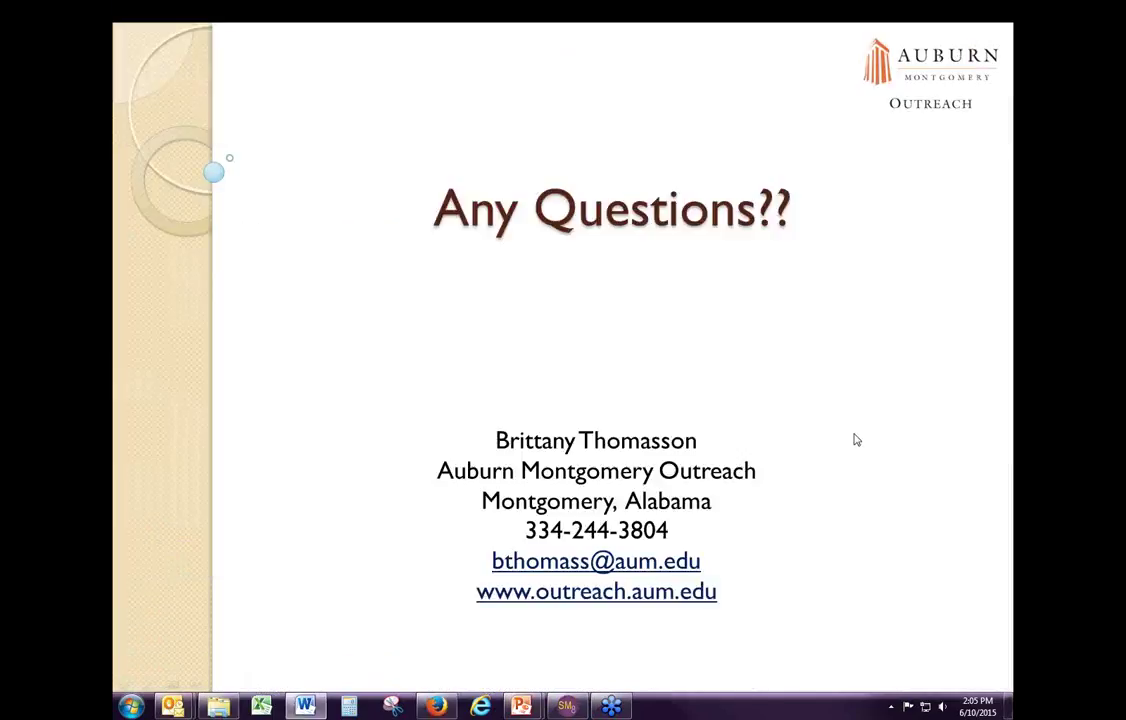